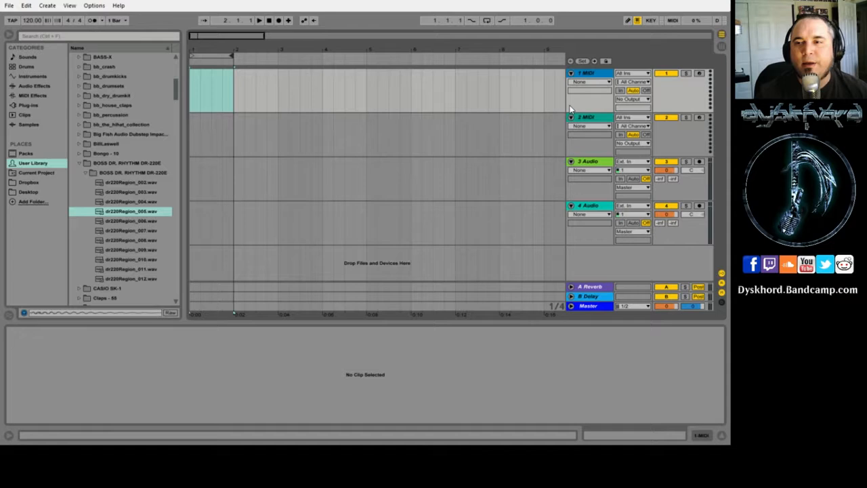
Step: Add an empty Drum Rack from the Drums category to the first MIDI track
{"action": "left_click", "coordinate": [24, 68]}
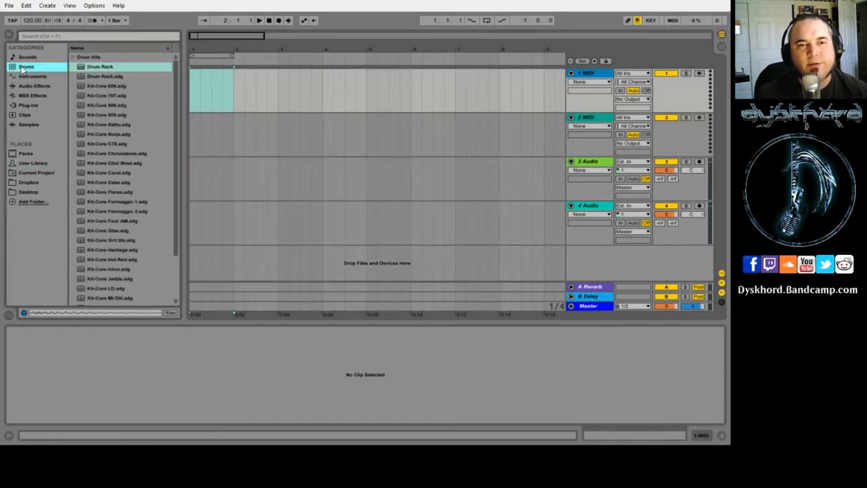
{"action": "left_click_drag", "start_coordinate": [81, 68], "coordinate": [204, 82]}
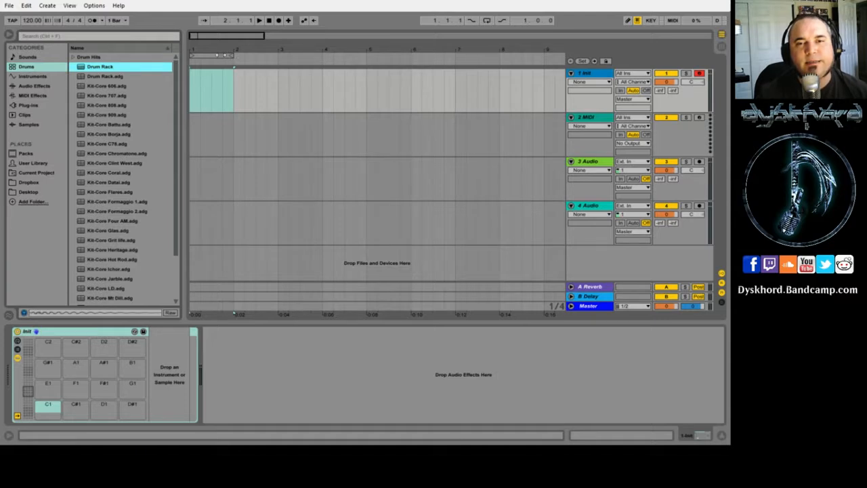
Step: Turn on the arrangement loop, then play the looped first bar briefly and stop playback
{"action": "left_click", "coordinate": [488, 21]}
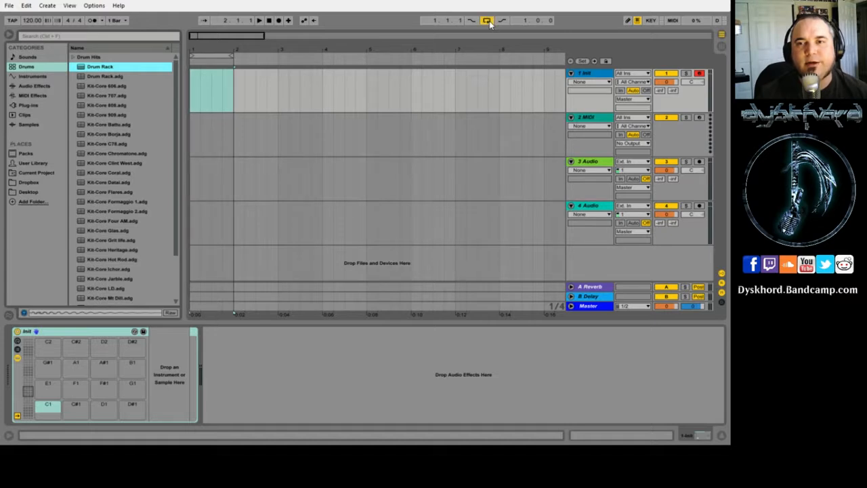
{"action": "left_click", "coordinate": [260, 21]}
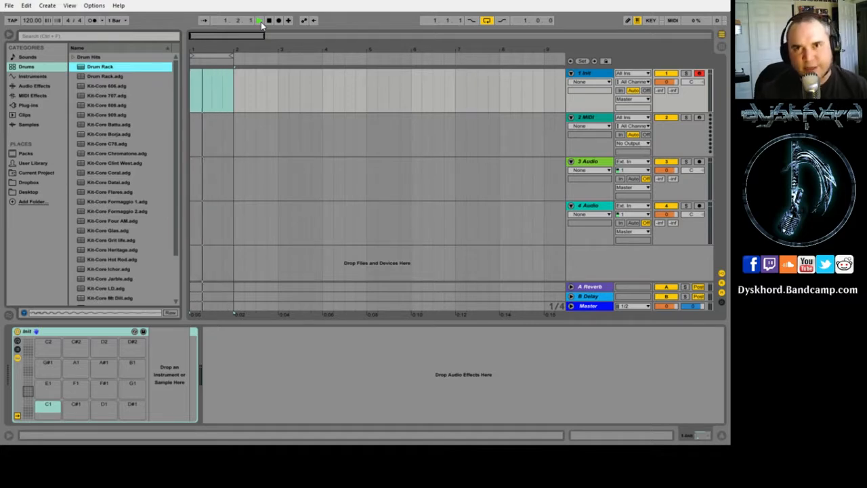
{"action": "left_click", "coordinate": [268, 21]}
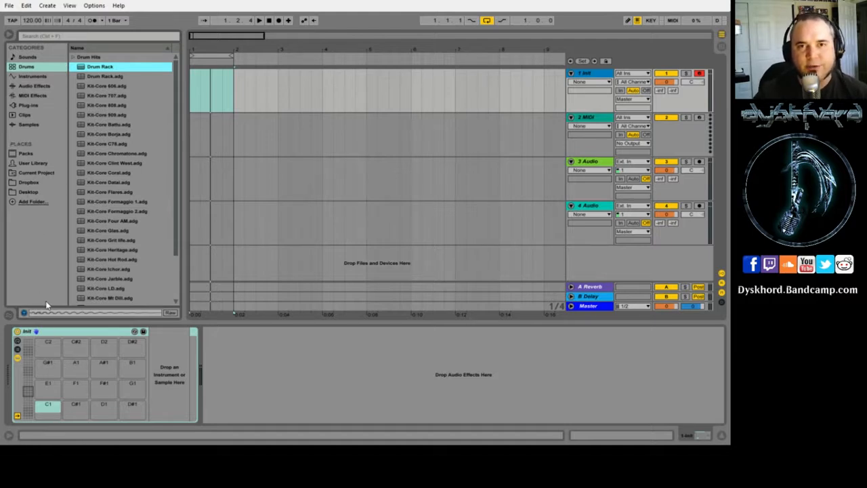
Step: Insert an empty one-bar MIDI clip over bar 1 of the Drum Rack track
{"action": "left_click", "coordinate": [231, 82]}
{"action": "left_click", "coordinate": [228, 78]}
{"action": "left_click_drag", "start_coordinate": [229, 78], "coordinate": [194, 84]}
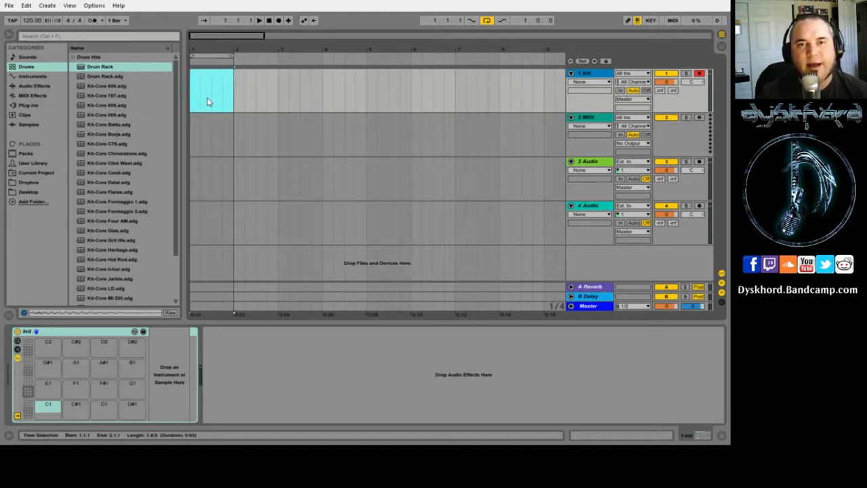
{"action": "left_click_drag", "start_coordinate": [216, 80], "coordinate": [243, 105]}
{"action": "right_click", "coordinate": [225, 76]}
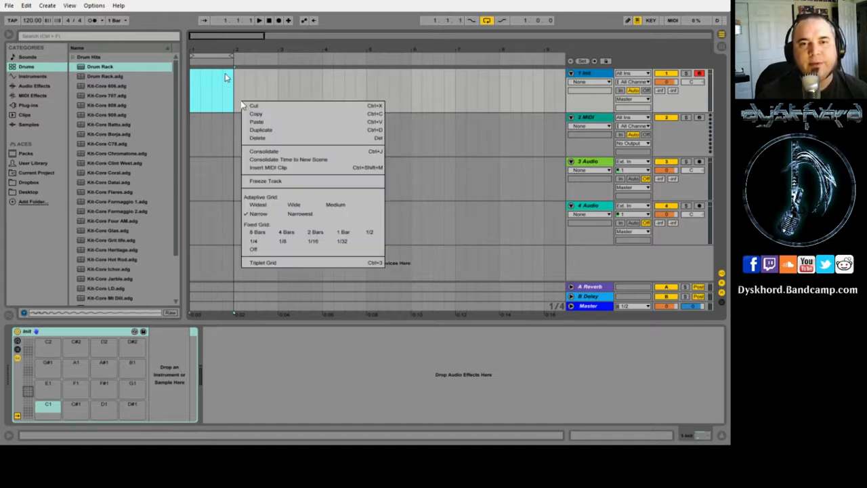
{"action": "left_click", "coordinate": [275, 168]}
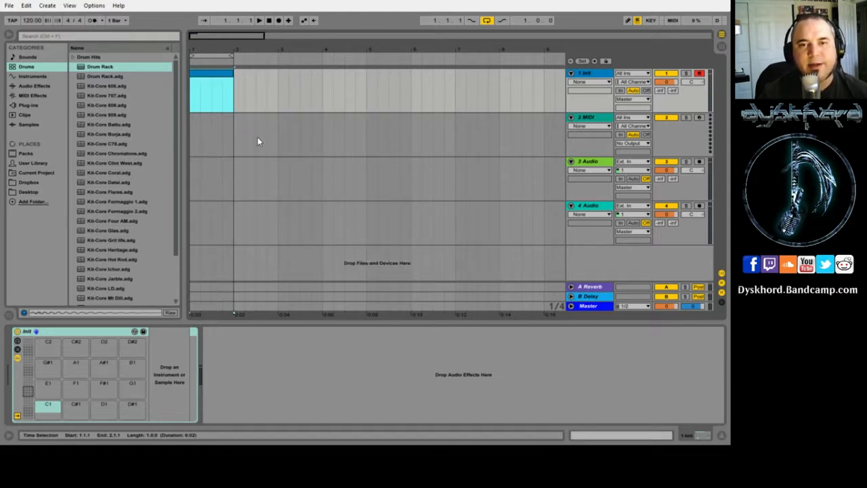
Step: Open the new MIDI clip in the note editor and adjust the editor's height
{"action": "double_click", "coordinate": [210, 77]}
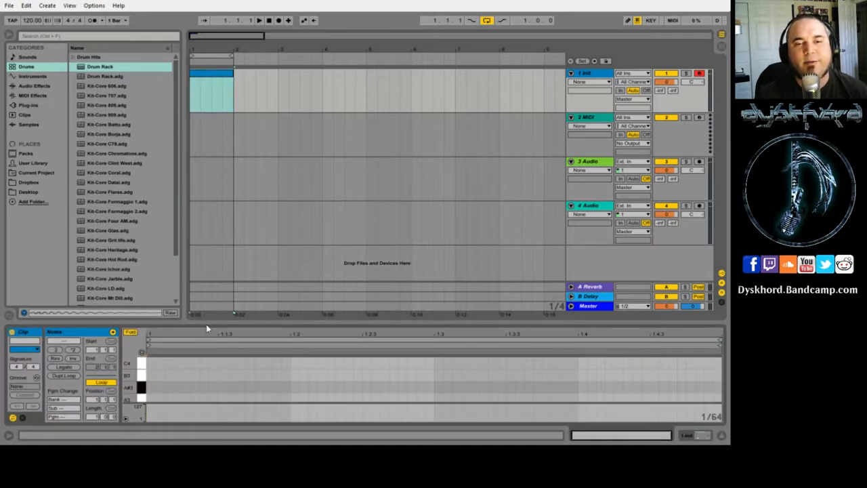
{"action": "left_click_drag", "start_coordinate": [207, 326], "coordinate": [203, 173]}
{"action": "scroll", "coordinate": [144, 277], "scroll_direction": "up", "scroll_amount": 5}
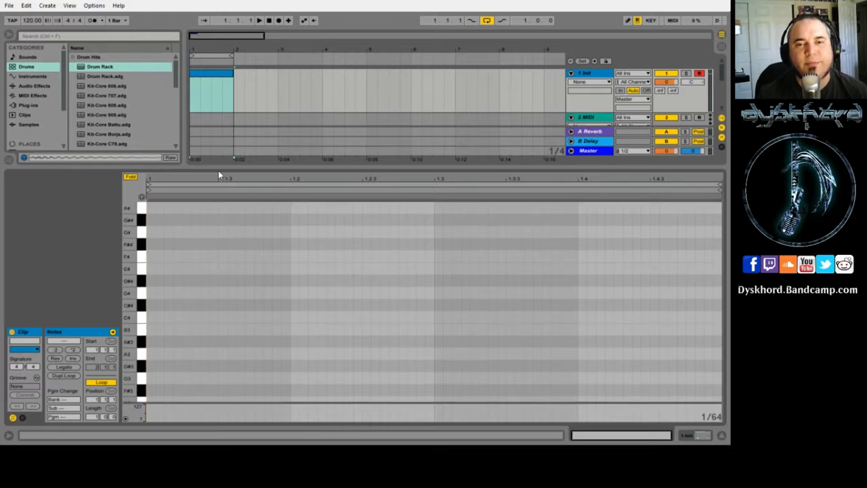
{"action": "left_click_drag", "start_coordinate": [220, 165], "coordinate": [223, 298]}
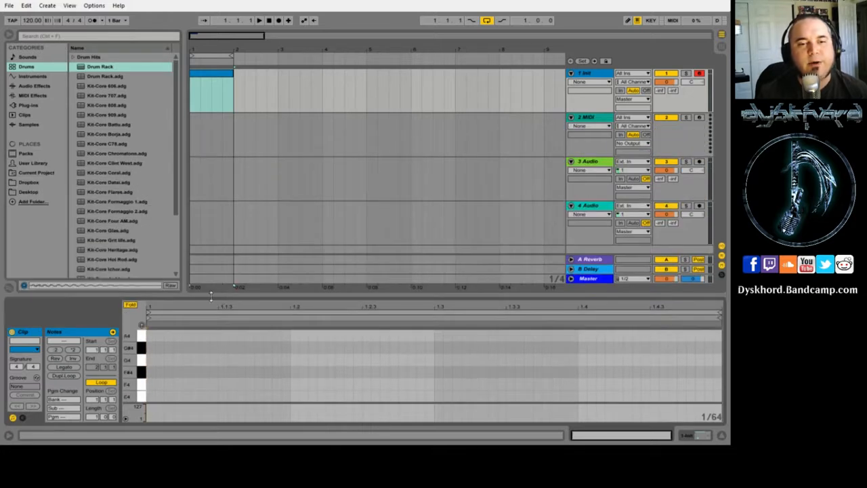
Step: Compare the clip's note editor with the track's device view, ending on the Drum Rack
{"action": "left_click", "coordinate": [698, 435]}
{"action": "left_click", "coordinate": [645, 435]}
{"action": "left_click", "coordinate": [700, 436]}
{"action": "left_click", "coordinate": [651, 438]}
{"action": "left_click", "coordinate": [691, 435]}
{"action": "left_click", "coordinate": [670, 434]}
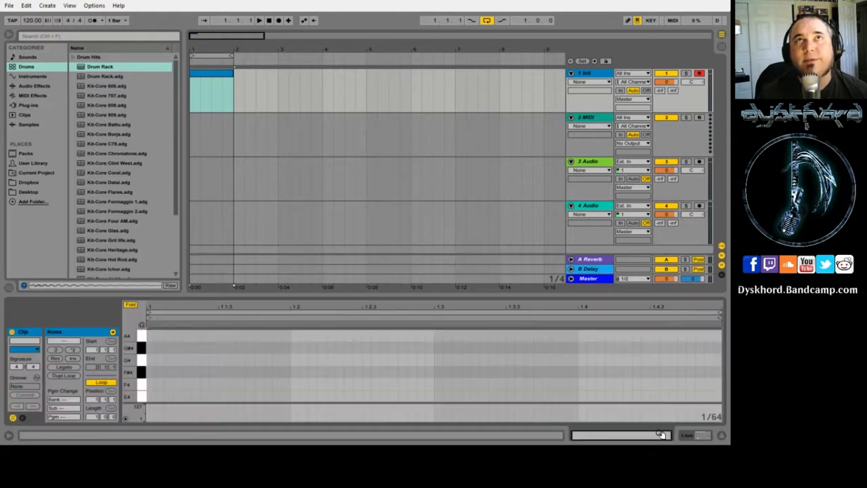
{"action": "left_click", "coordinate": [701, 436]}
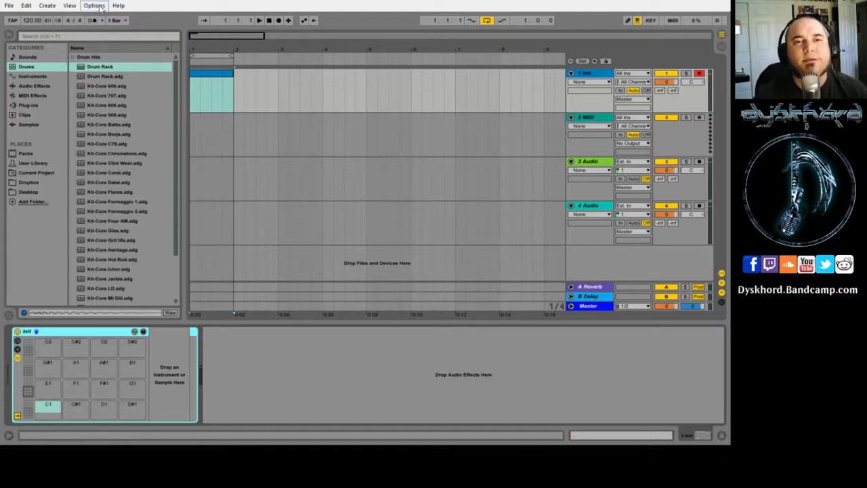
Step: Check the User Library location in the Library preferences, then close the preferences
{"action": "key", "text": "ctrl+comma"}
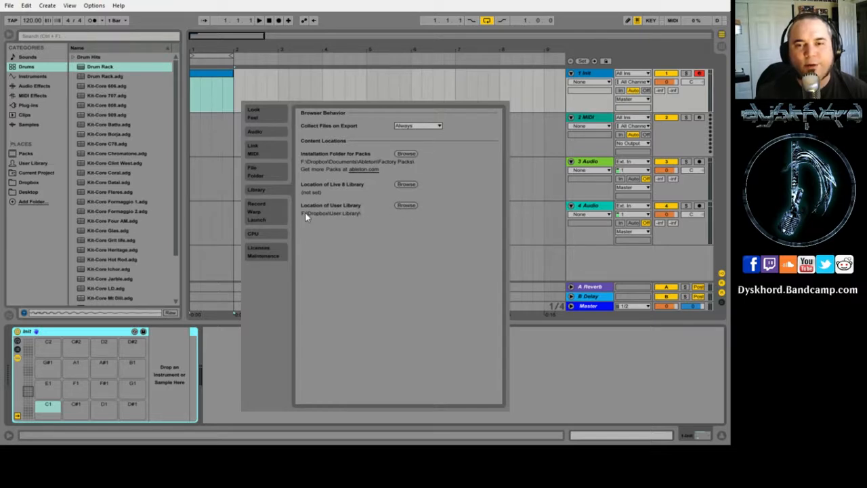
{"action": "left_click", "coordinate": [487, 77]}
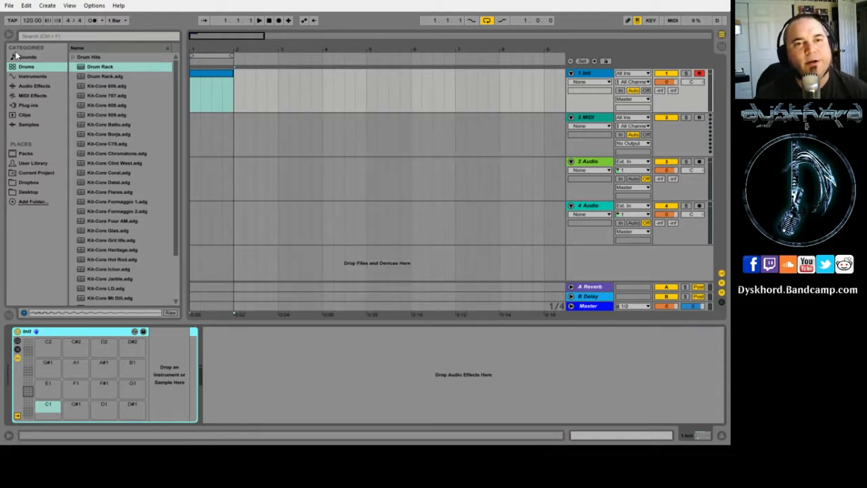
Step: Browse the User Library's Packs folder to the BOSS DR. RHYTHM DR-220E samples
{"action": "left_click", "coordinate": [23, 163]}
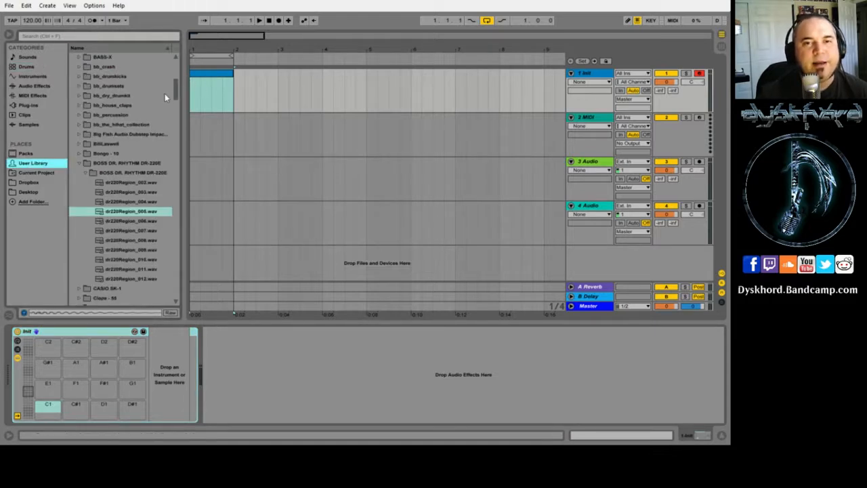
{"action": "left_click_drag", "start_coordinate": [175, 91], "coordinate": [171, 51]}
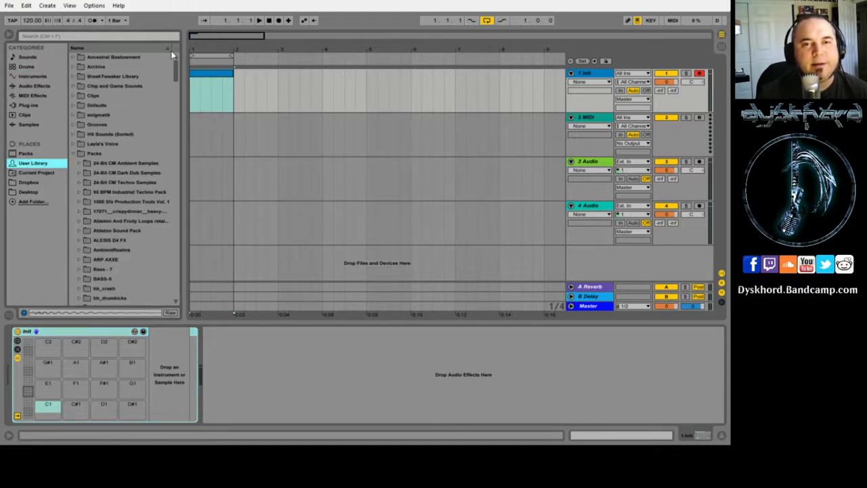
{"action": "left_click", "coordinate": [73, 153]}
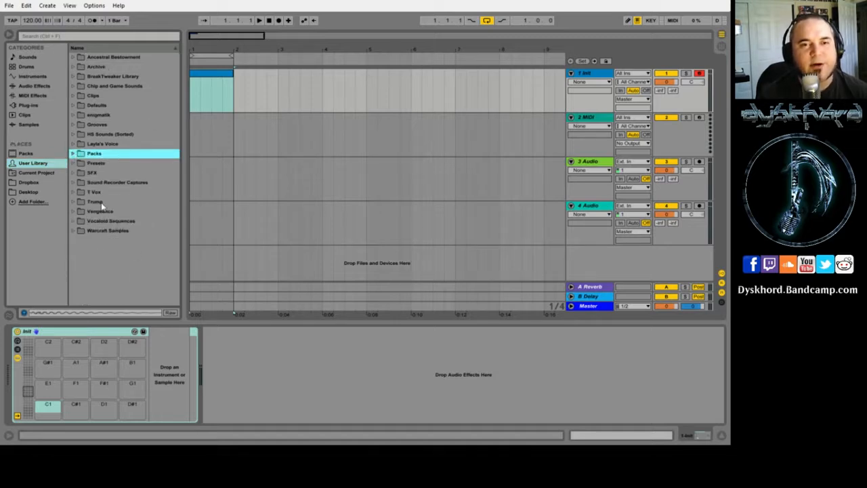
{"action": "left_click", "coordinate": [74, 154]}
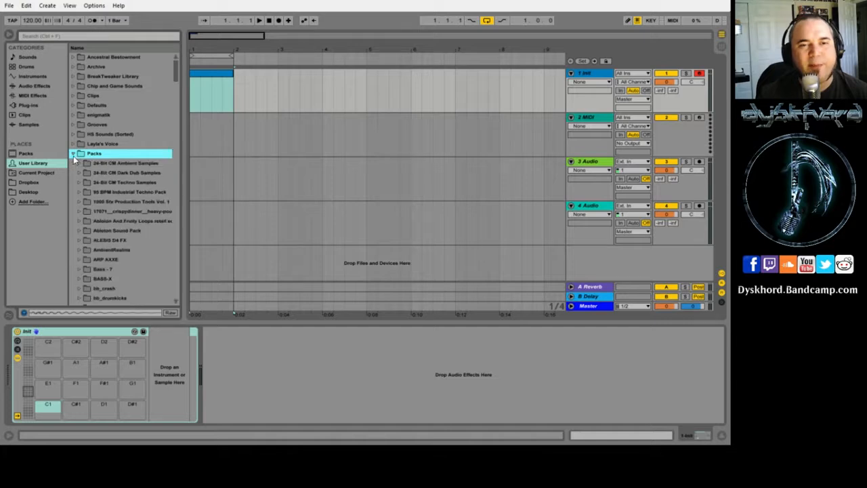
{"action": "scroll", "coordinate": [106, 166], "scroll_direction": "down", "scroll_amount": 7}
{"action": "scroll", "coordinate": [115, 183], "scroll_direction": "down", "scroll_amount": 3}
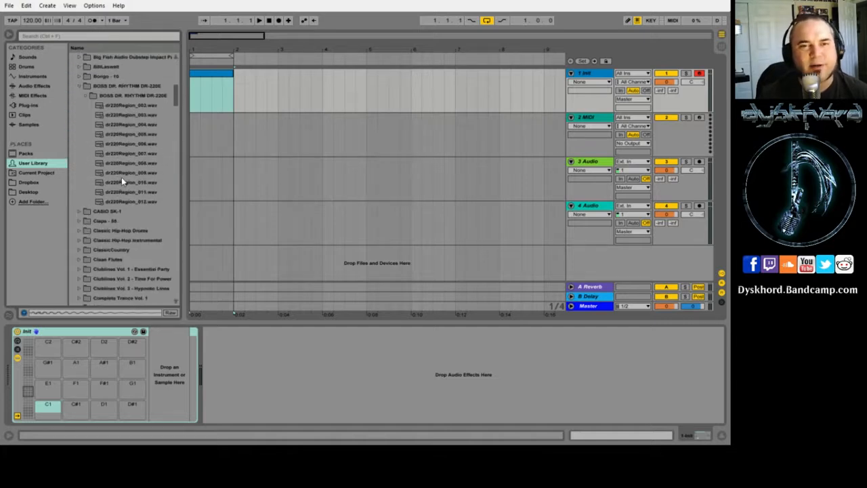
{"action": "scroll", "coordinate": [93, 116], "scroll_direction": "up", "scroll_amount": 2}
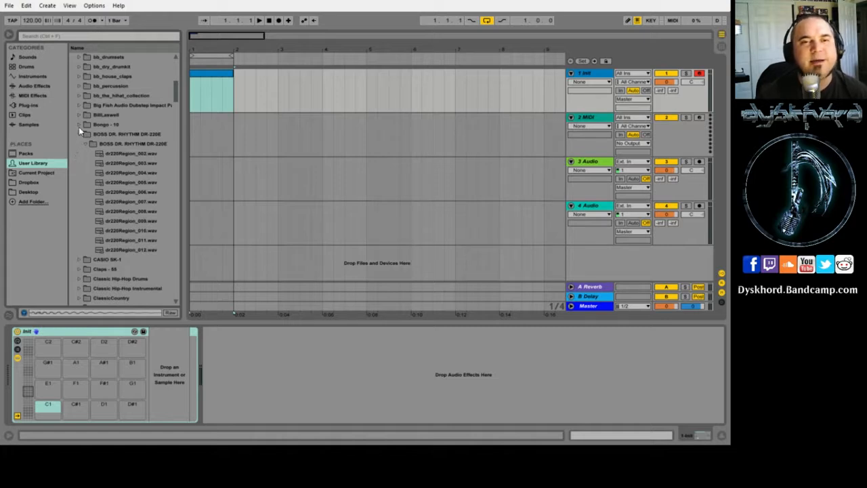
{"action": "left_click", "coordinate": [76, 134]}
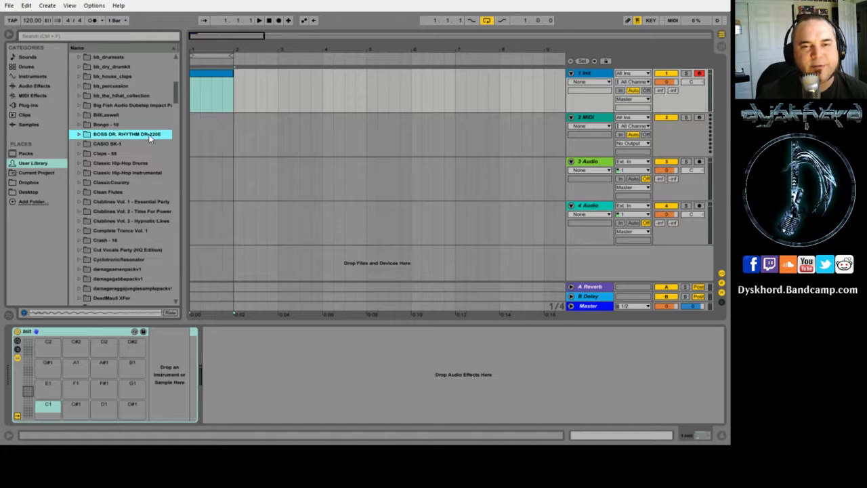
{"action": "left_click", "coordinate": [78, 135]}
Step: Audition the drum samples in the BOSS DR. RHYTHM DR-220E folder
{"action": "left_click", "coordinate": [105, 164]}
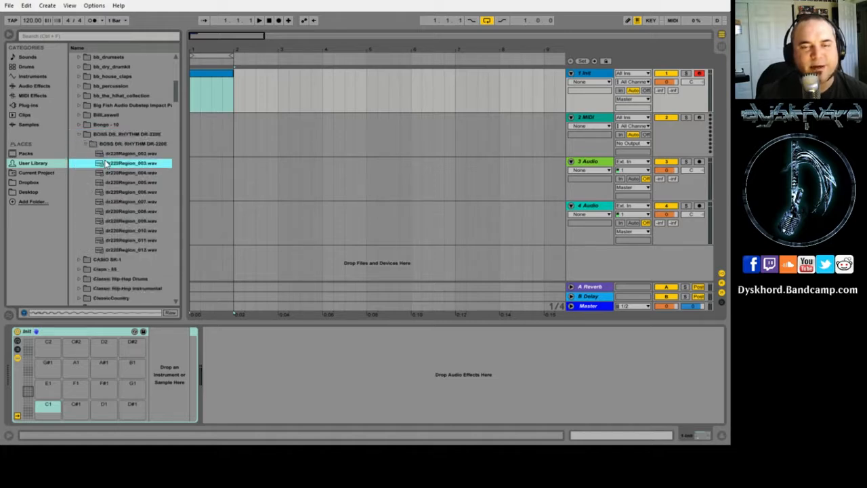
{"action": "left_click", "coordinate": [103, 173]}
{"action": "left_click", "coordinate": [102, 182]}
{"action": "left_click", "coordinate": [101, 201]}
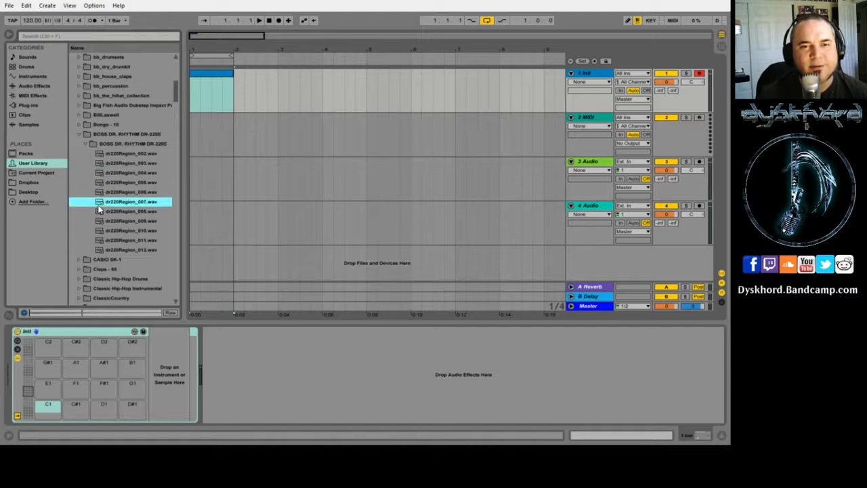
{"action": "left_click", "coordinate": [101, 212]}
{"action": "left_click", "coordinate": [101, 221]}
{"action": "left_click", "coordinate": [100, 231]}
{"action": "left_click", "coordinate": [100, 239]}
{"action": "left_click", "coordinate": [99, 249]}
{"action": "left_click", "coordinate": [102, 163]}
{"action": "left_click", "coordinate": [100, 153]}
{"action": "left_click", "coordinate": [102, 183]}
{"action": "left_click", "coordinate": [101, 202]}
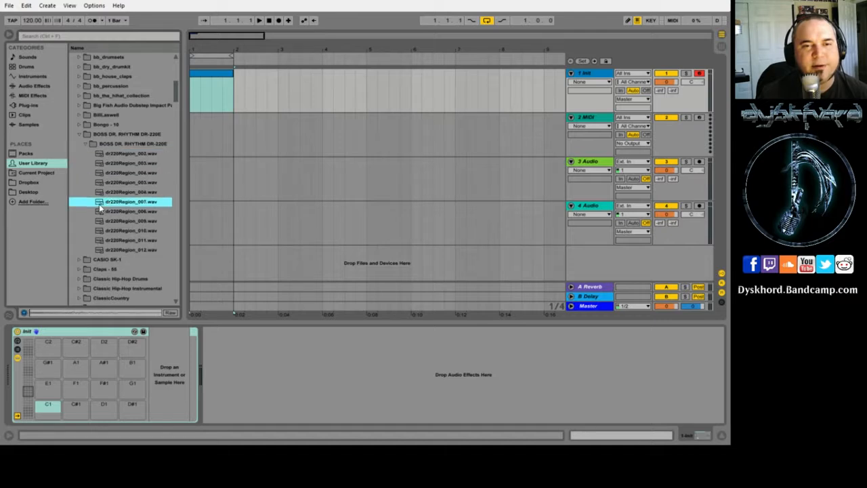
Step: Load dr220Region_002, 003, 004 and 005 onto Drum Rack pads C1, C#1, D1 and D#1 respectively
{"action": "left_click", "coordinate": [99, 152]}
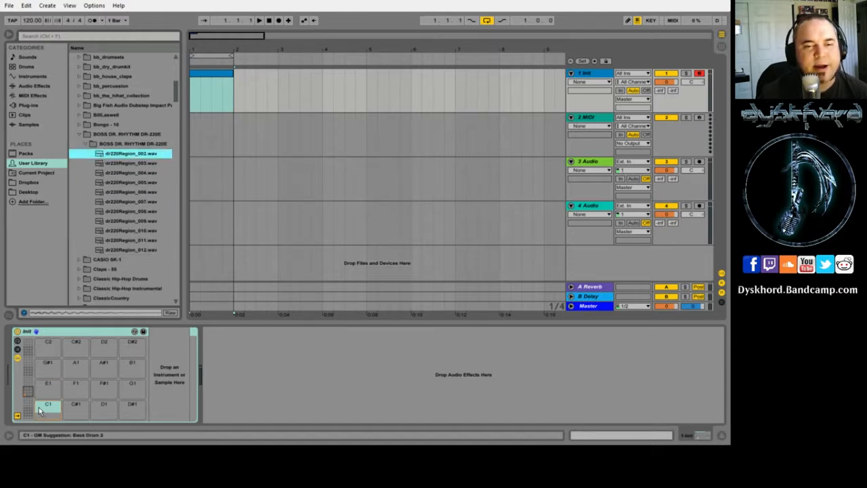
{"action": "left_click_drag", "start_coordinate": [43, 413], "coordinate": [44, 412]}
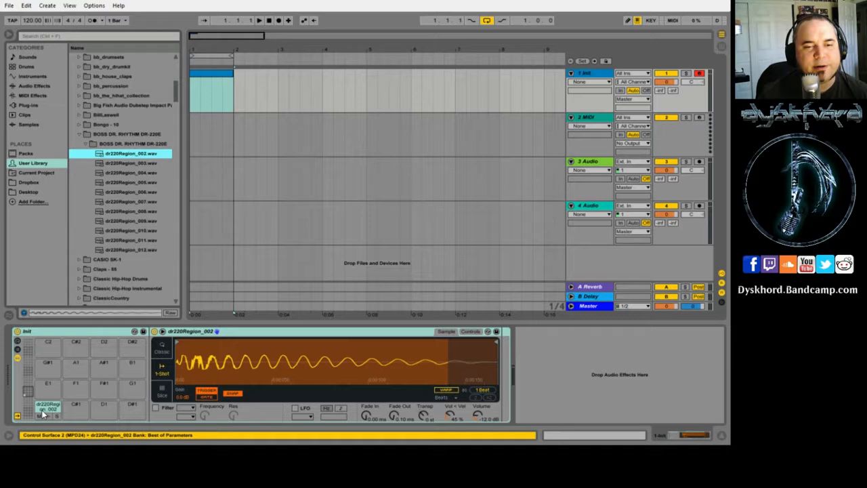
{"action": "left_click", "coordinate": [107, 165]}
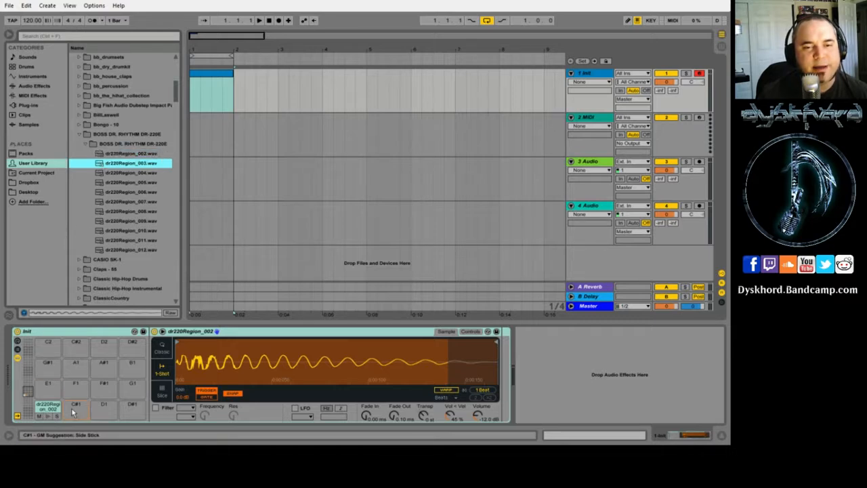
{"action": "left_click_drag", "start_coordinate": [73, 412], "coordinate": [74, 410]}
{"action": "left_click", "coordinate": [102, 173]}
{"action": "left_click_drag", "start_coordinate": [102, 173], "coordinate": [103, 410]}
{"action": "left_click", "coordinate": [98, 183]}
{"action": "left_click_drag", "start_coordinate": [98, 187], "coordinate": [130, 406]}
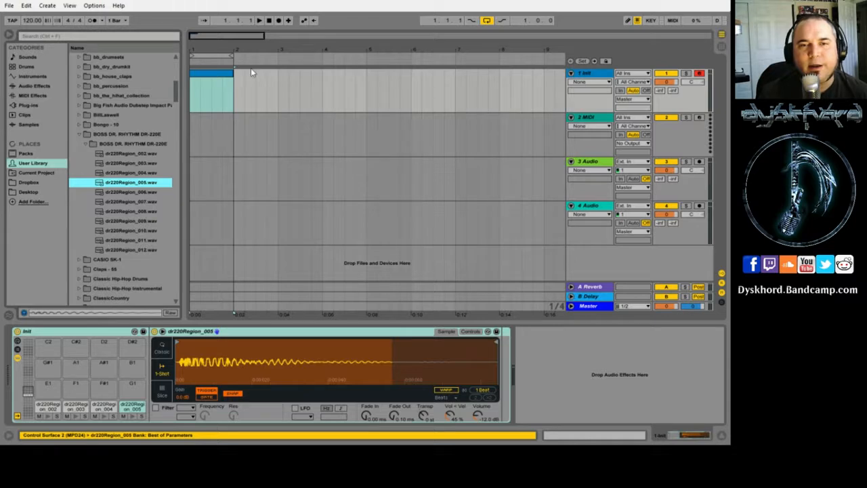
Step: Display the bar 1 MIDI clip's note editor and enlarge it to show the drum sample rows
{"action": "double_click", "coordinate": [200, 78]}
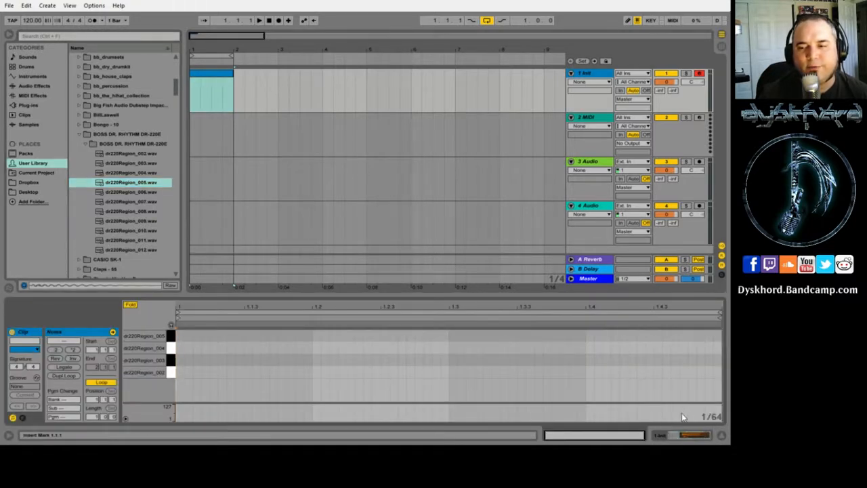
{"action": "left_click", "coordinate": [679, 436]}
{"action": "left_click", "coordinate": [636, 436]}
{"action": "left_click", "coordinate": [668, 433]}
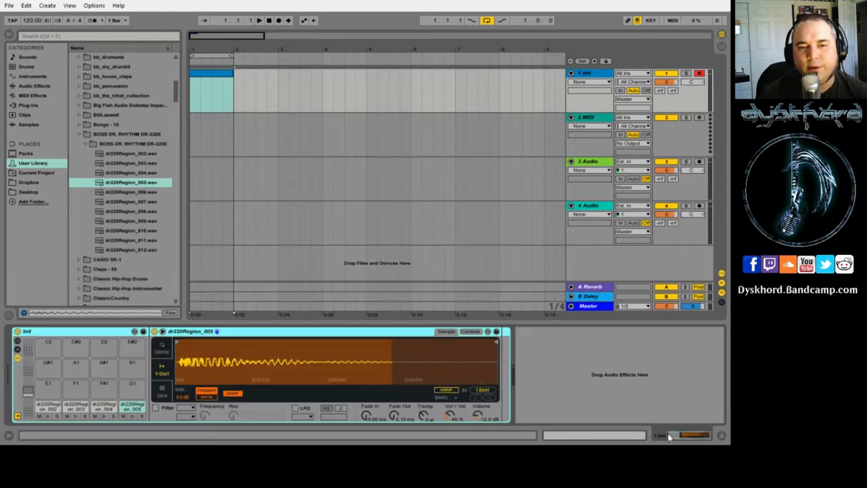
{"action": "left_click", "coordinate": [636, 438]}
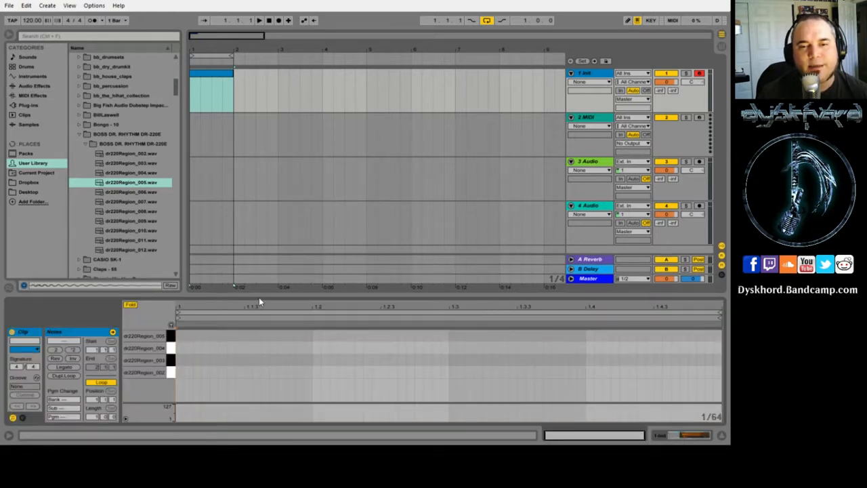
{"action": "left_click_drag", "start_coordinate": [259, 296], "coordinate": [276, 158]}
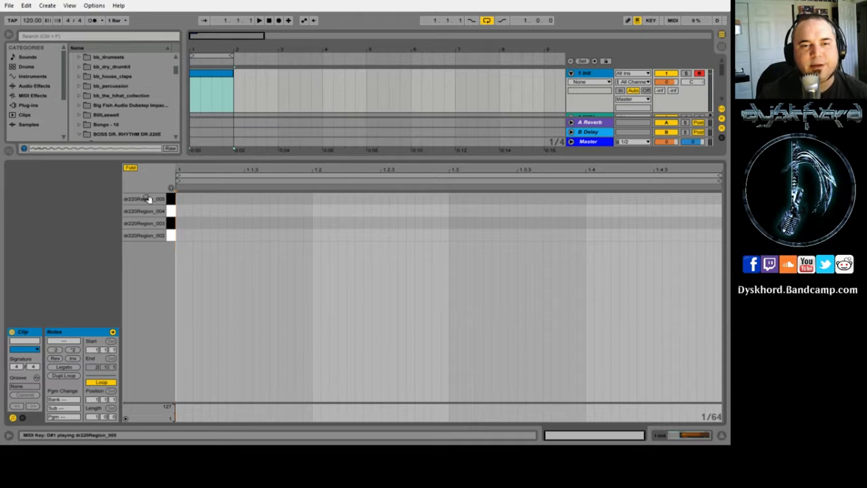
Step: Add dr220Region_002 notes at 1.1, 1.2, 1.3 and 1.4, then return to the Drum Rack device view
{"action": "double_click", "coordinate": [178, 235]}
{"action": "double_click", "coordinate": [316, 235]}
{"action": "double_click", "coordinate": [452, 235]}
{"action": "double_click", "coordinate": [592, 235]}
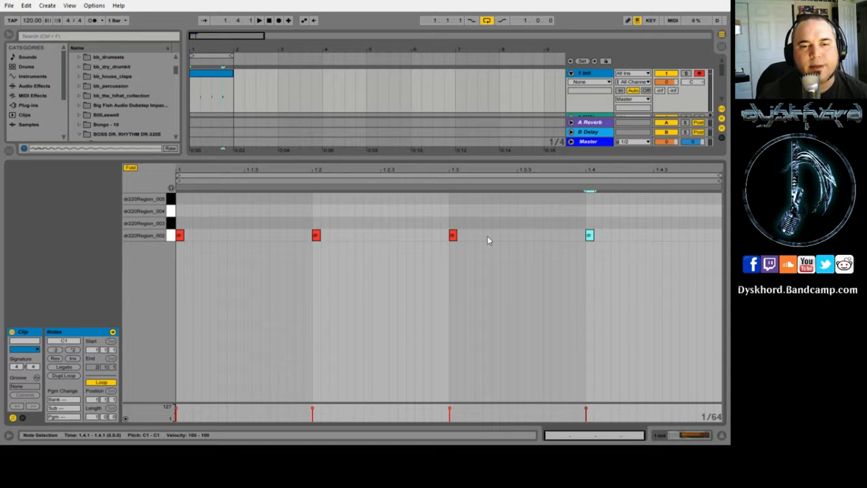
{"action": "left_click", "coordinate": [666, 435]}
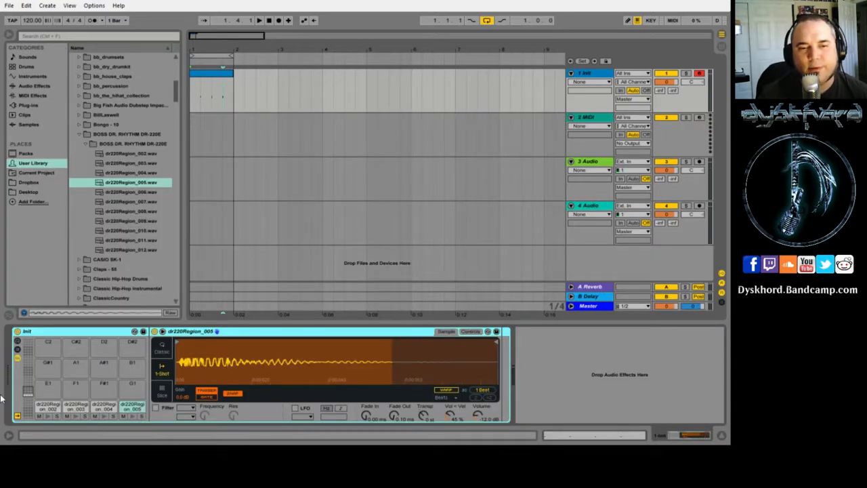
Step: Audition the dr220Region_002, 003 and 004 pads in the Drum Rack
{"action": "left_click", "coordinate": [50, 415]}
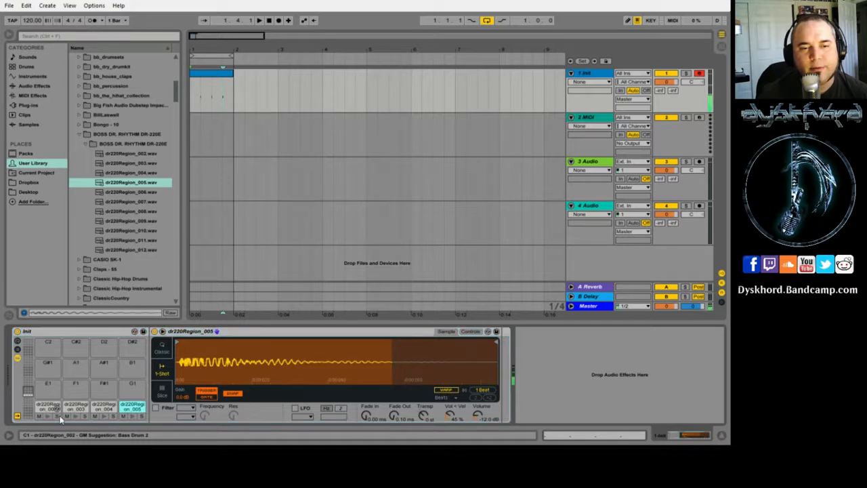
{"action": "left_click", "coordinate": [76, 416]}
{"action": "left_click", "coordinate": [104, 416]}
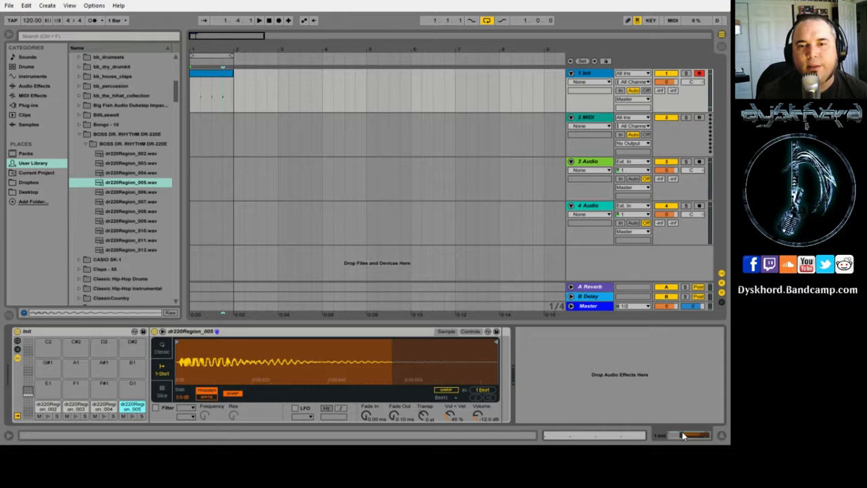
Step: Start loop playback and reopen the bar 1 MIDI clip's note editor
{"action": "left_click", "coordinate": [261, 22]}
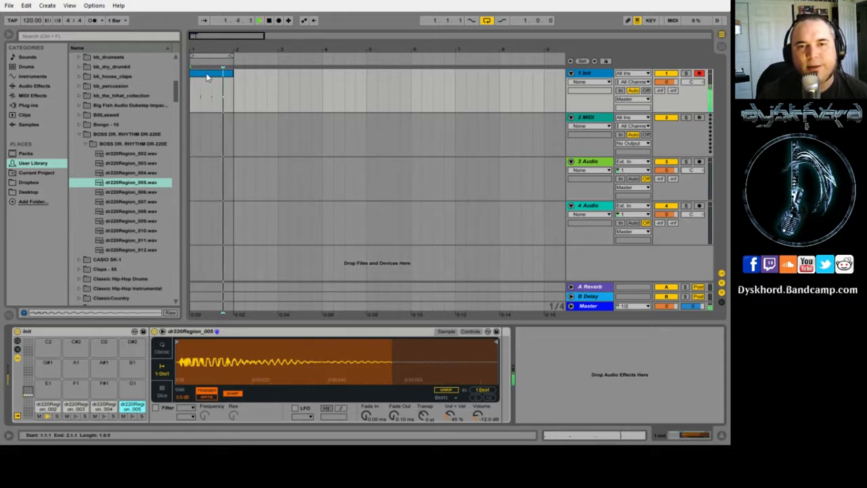
{"action": "double_click", "coordinate": [207, 77]}
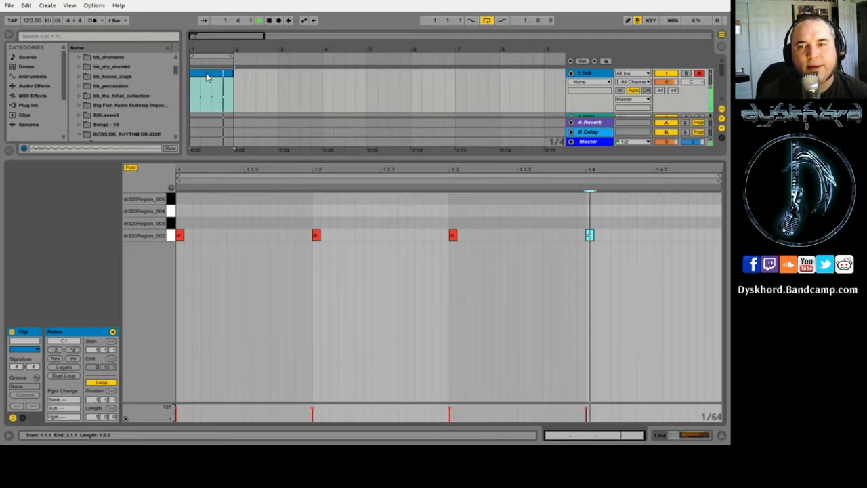
Step: Try dr220Region_003 notes against the existing pattern, including at 1.2 and 1.4, and remove them again
{"action": "double_click", "coordinate": [241, 222]}
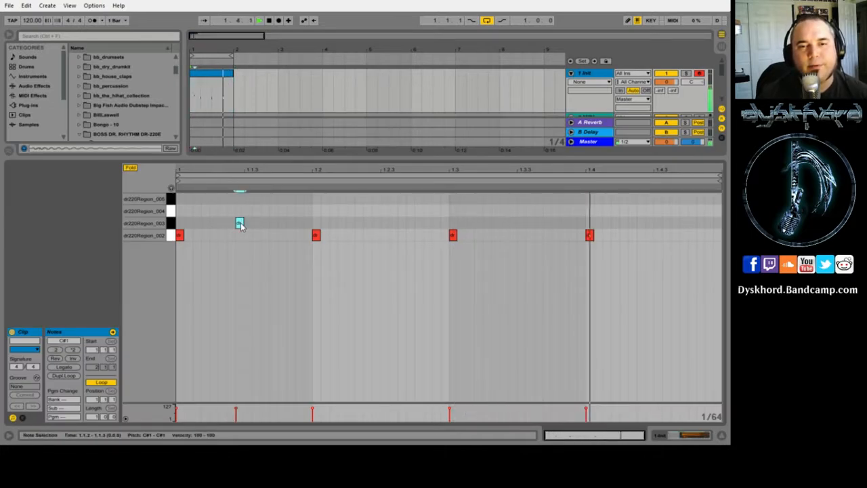
{"action": "double_click", "coordinate": [240, 223]}
{"action": "double_click", "coordinate": [316, 226]}
{"action": "double_click", "coordinate": [591, 227]}
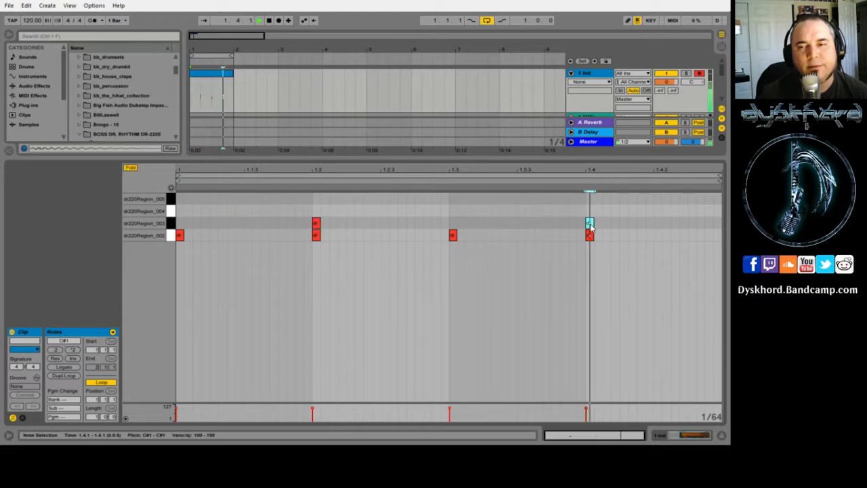
{"action": "double_click", "coordinate": [589, 224]}
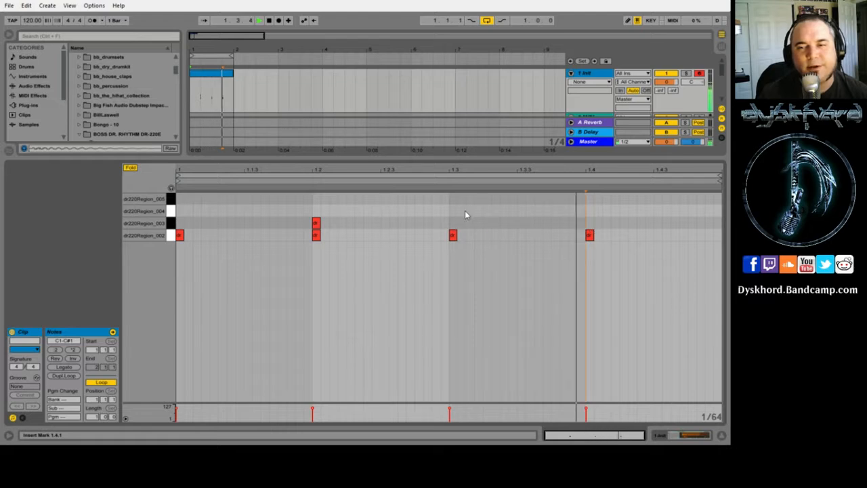
{"action": "double_click", "coordinate": [315, 224]}
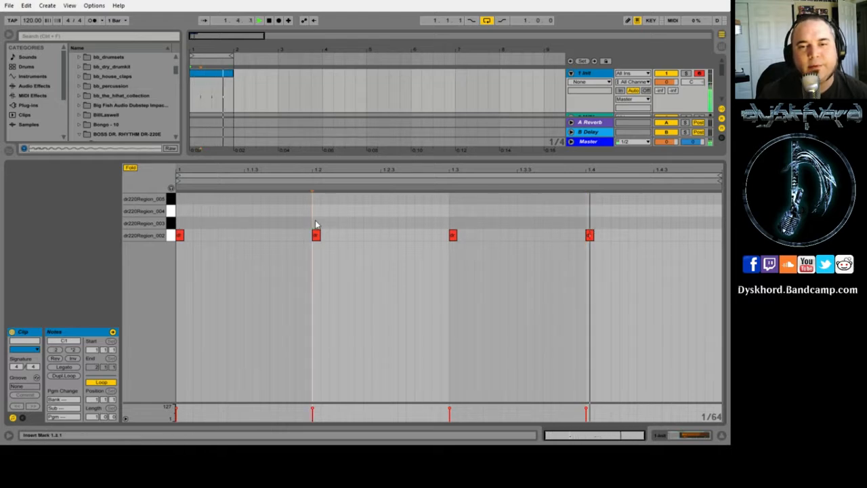
{"action": "double_click", "coordinate": [317, 215]}
{"action": "double_click", "coordinate": [317, 216]}
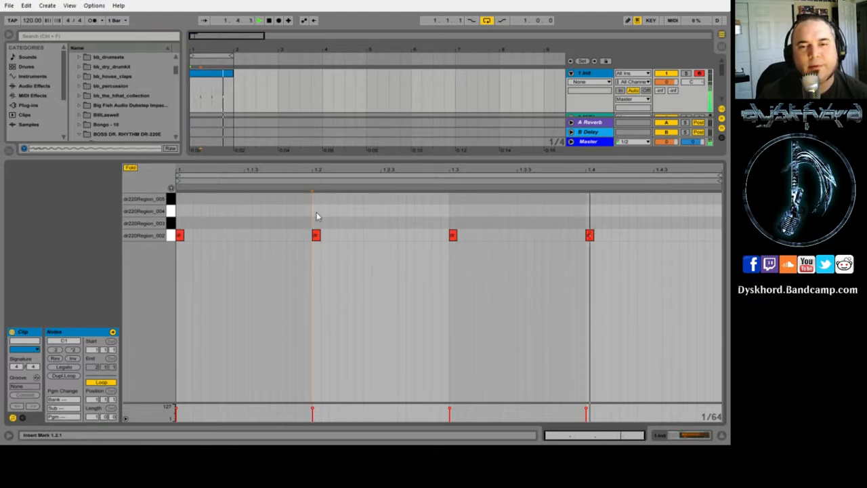
Step: Add a dr220Region_005 note at 1.1.3 in the bar 1 clip and stop playback
{"action": "double_click", "coordinate": [246, 199]}
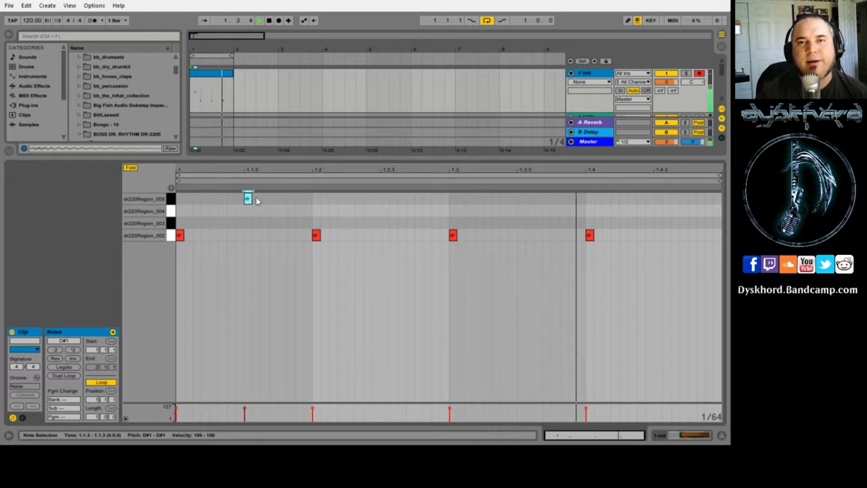
{"action": "left_click", "coordinate": [268, 20]}
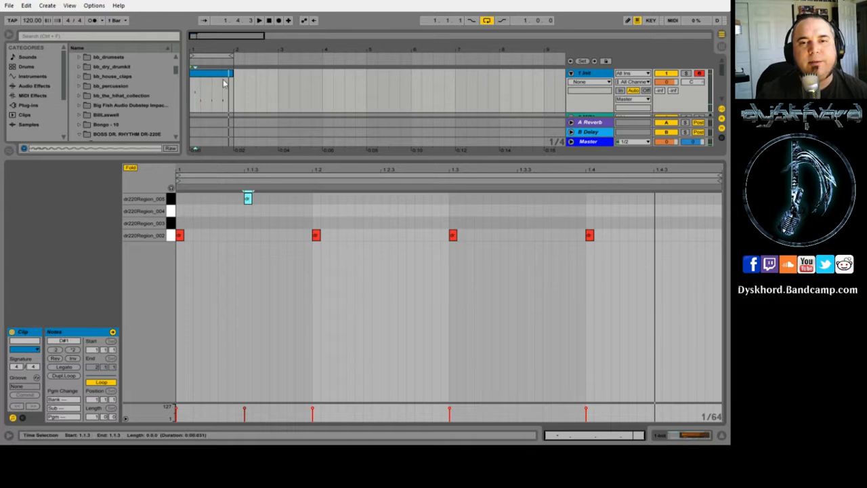
Step: Insert an empty one-bar MIDI clip at bar 2 of the Init track
{"action": "left_click_drag", "start_coordinate": [240, 88], "coordinate": [274, 89]}
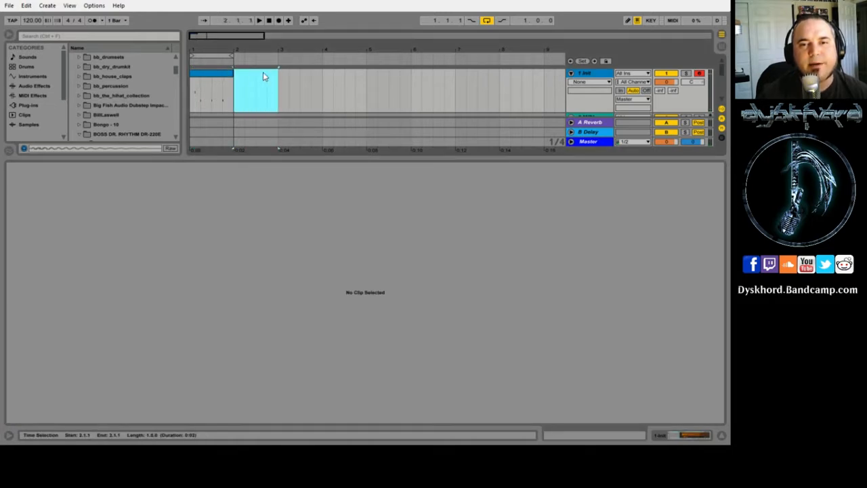
{"action": "right_click", "coordinate": [240, 100]}
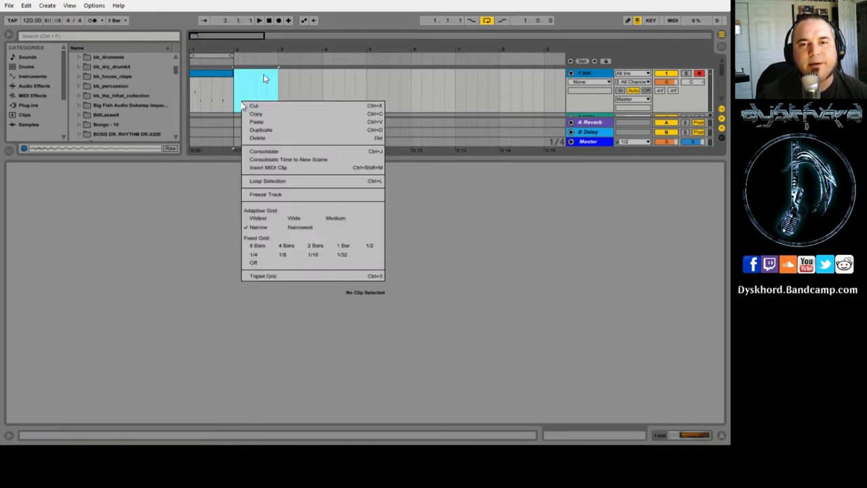
{"action": "left_click", "coordinate": [265, 168]}
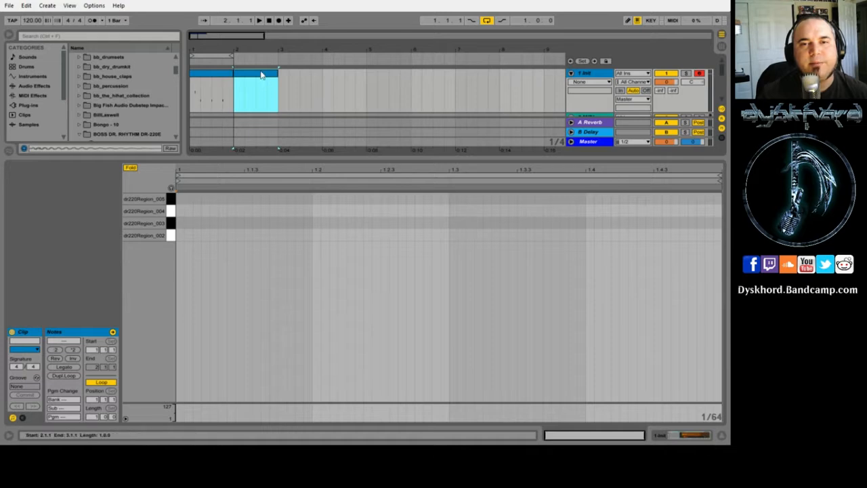
Step: Add dr220Region_002 notes at 1.1, 1.2, 1.3, 1.4 and 1.4.3 in the bar 2 clip
{"action": "double_click", "coordinate": [180, 235]}
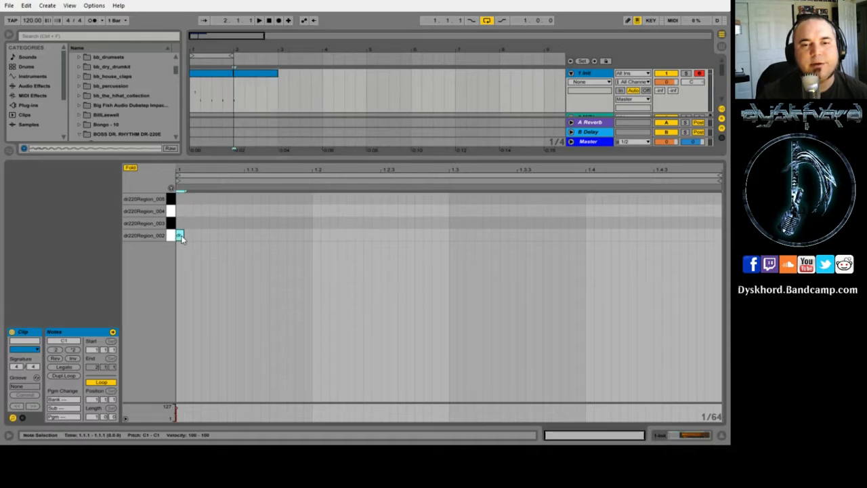
{"action": "double_click", "coordinate": [315, 237]}
{"action": "double_click", "coordinate": [451, 235]}
{"action": "double_click", "coordinate": [589, 235]}
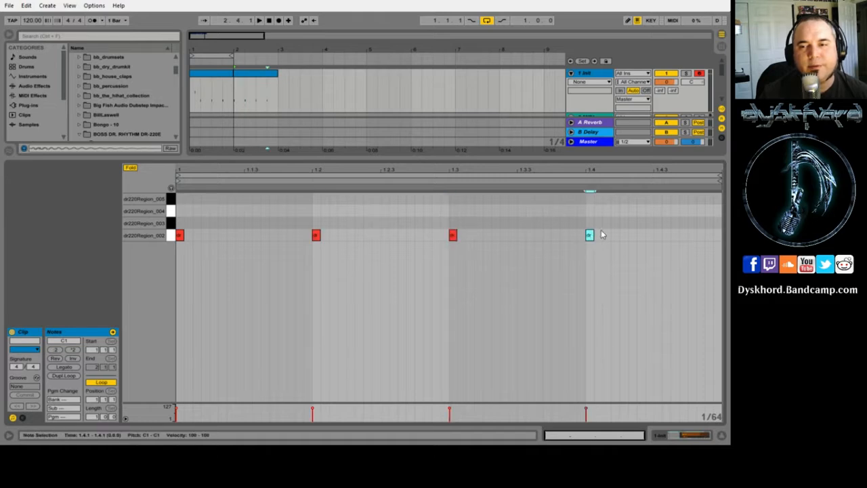
{"action": "left_click", "coordinate": [669, 236]}
{"action": "double_click", "coordinate": [657, 236]}
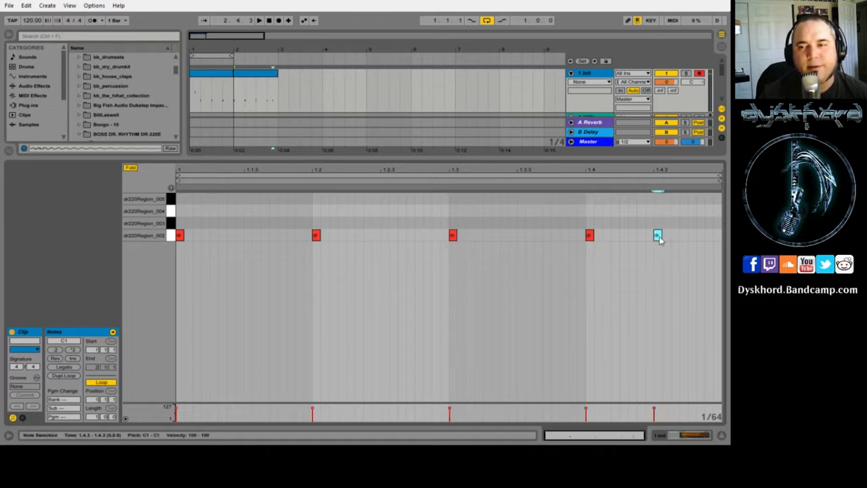
Step: Extend the arrangement loop to two bars covering both clips, play it back and stop
{"action": "left_click_drag", "start_coordinate": [232, 56], "coordinate": [277, 58]}
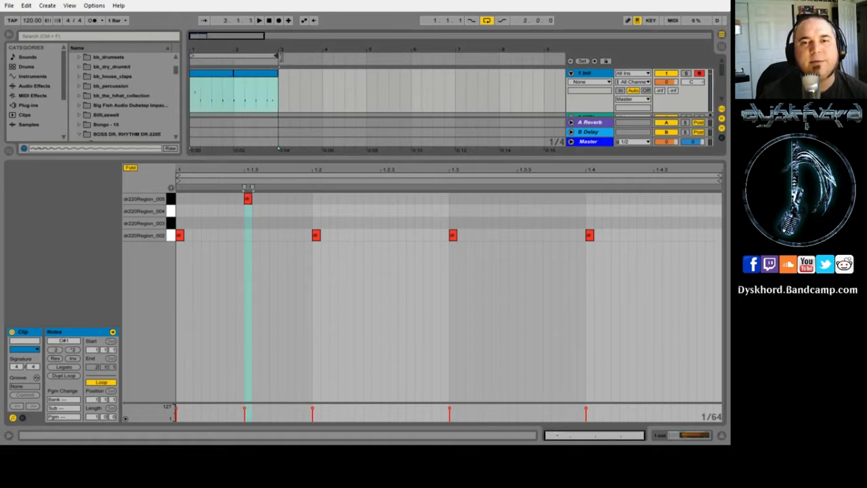
{"action": "left_click", "coordinate": [220, 55]}
{"action": "left_click", "coordinate": [258, 21]}
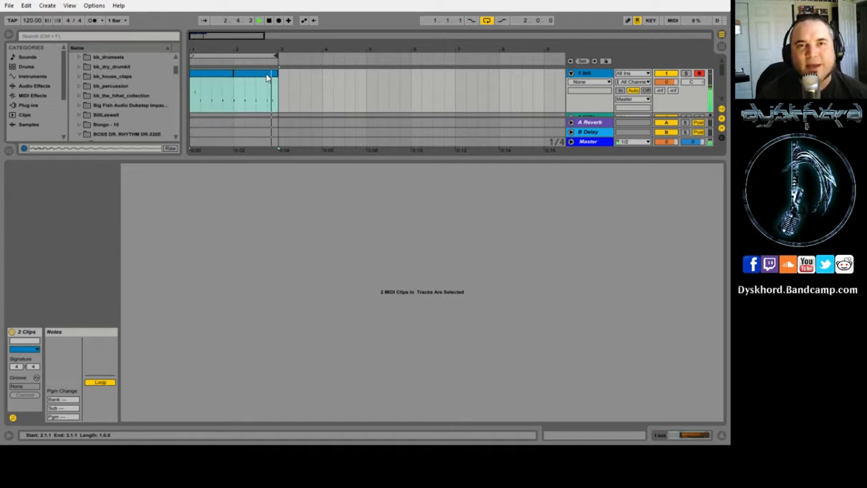
{"action": "left_click", "coordinate": [271, 22]}
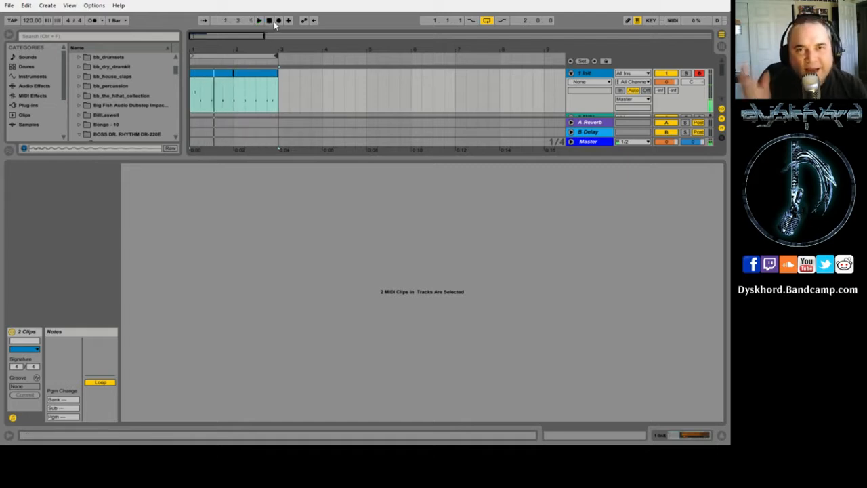